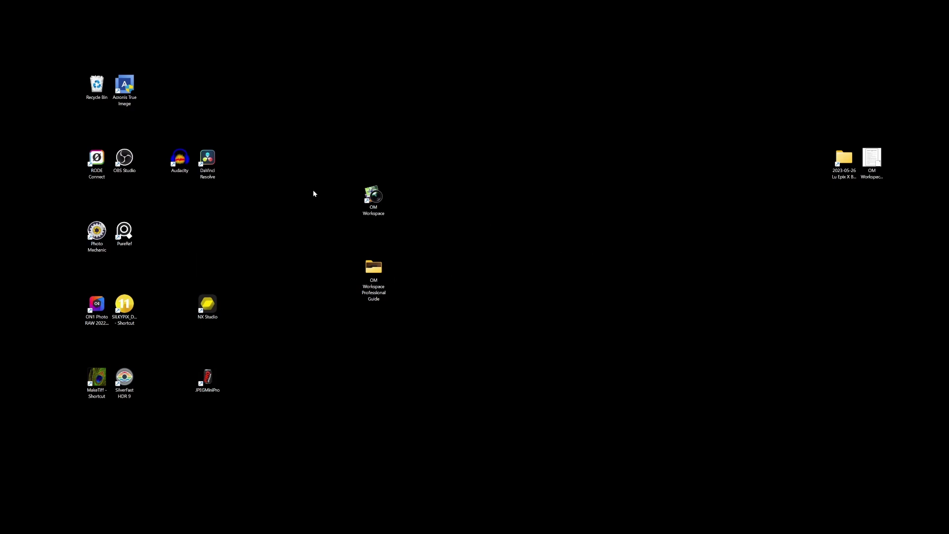
# Launch OM Workspace, add the Professional Guide folder as a shortcut and show its 15 photos.
pyautogui.doubleClick(379, 195)
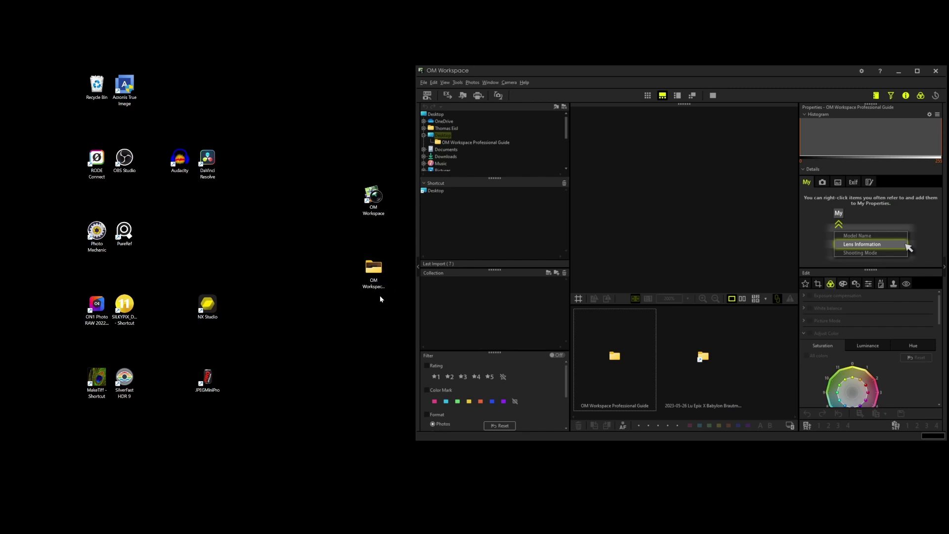
pyautogui.moveTo(372, 279); pyautogui.dragTo(479, 236)
pyautogui.click(478, 199)
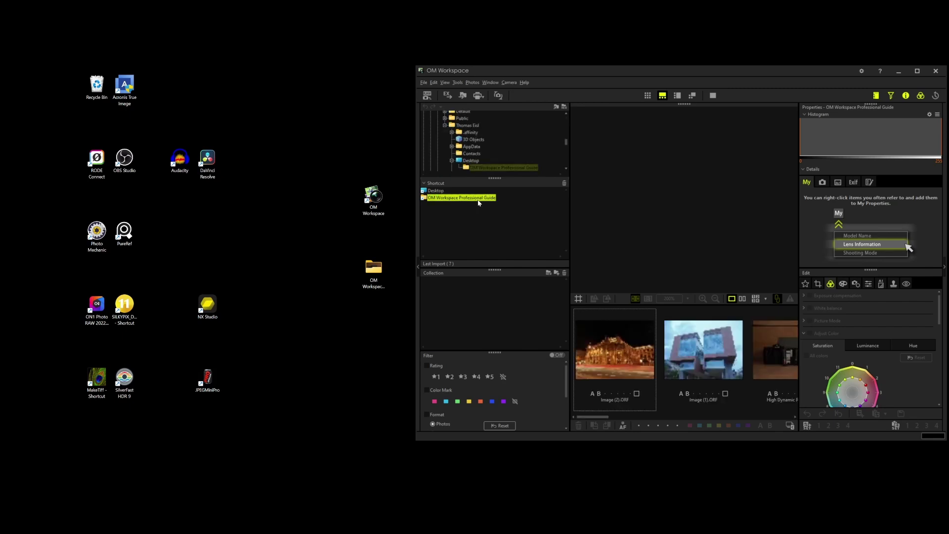
# Maximize the OM Workspace window to fill the screen.
pyautogui.click(916, 72)
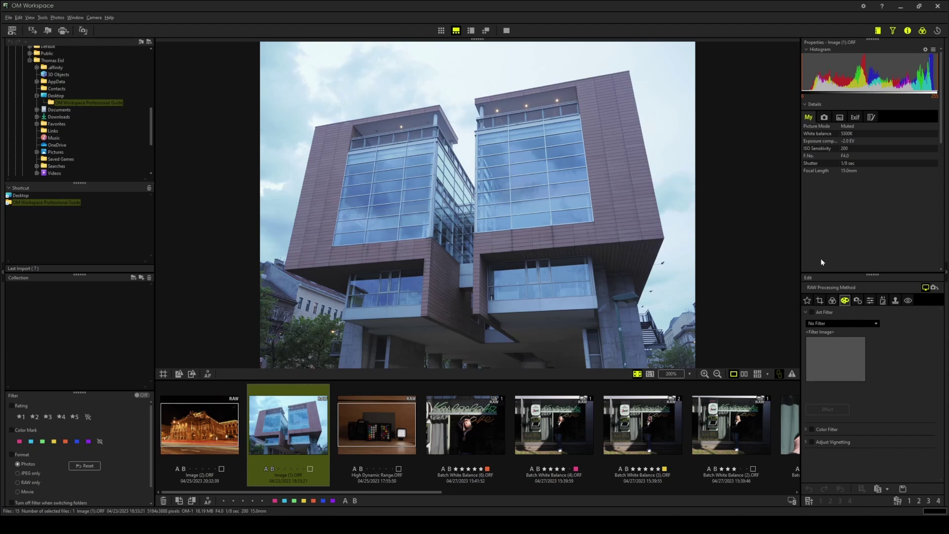
# In the favourites list, pick the 6000K Preset WB and drag the first fine-tune slider to 7.
pyautogui.click(808, 300)
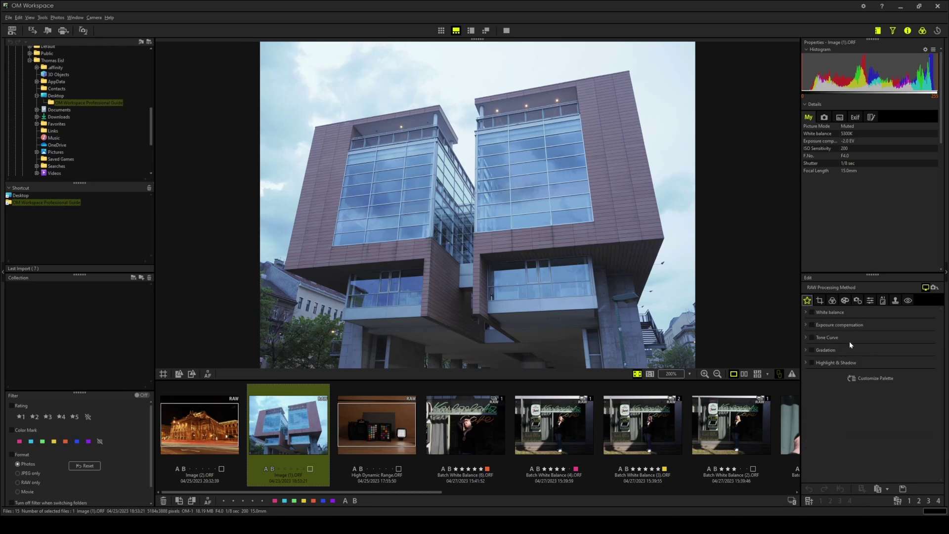
pyautogui.click(805, 312)
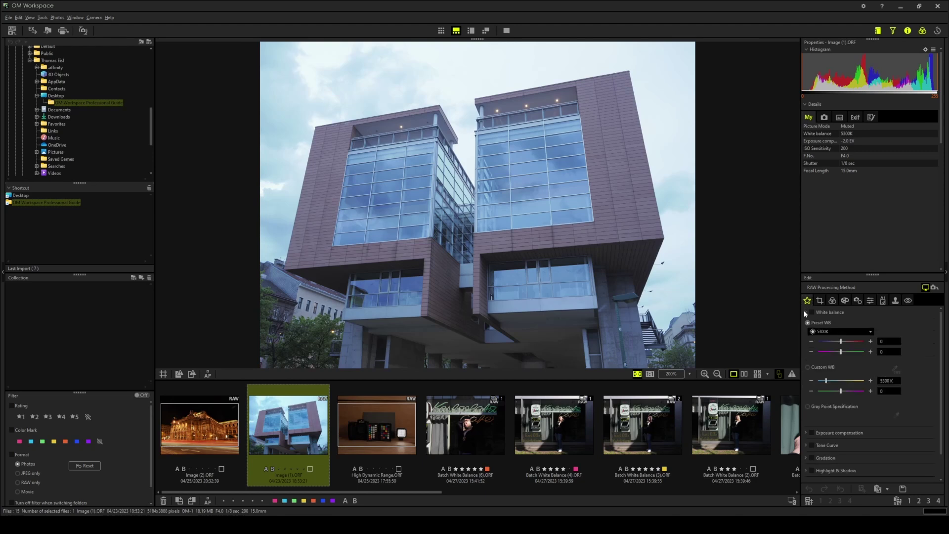
pyautogui.click(827, 332)
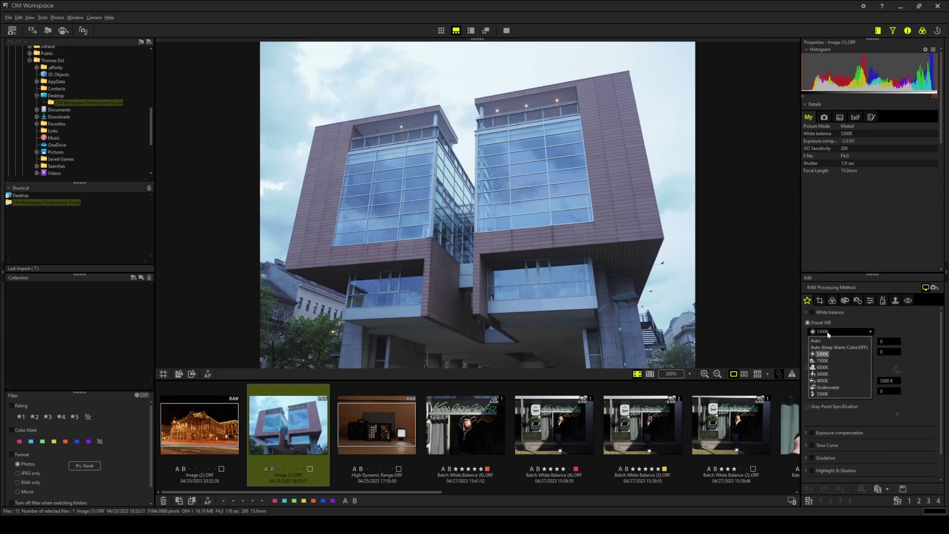
pyautogui.click(823, 367)
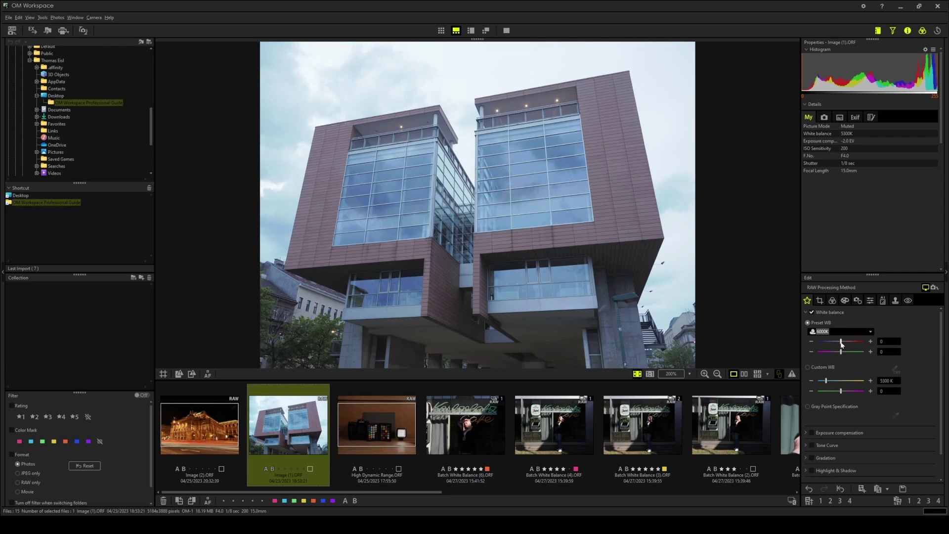
pyautogui.click(843, 344)
pyautogui.moveTo(842, 344); pyautogui.dragTo(874, 345)
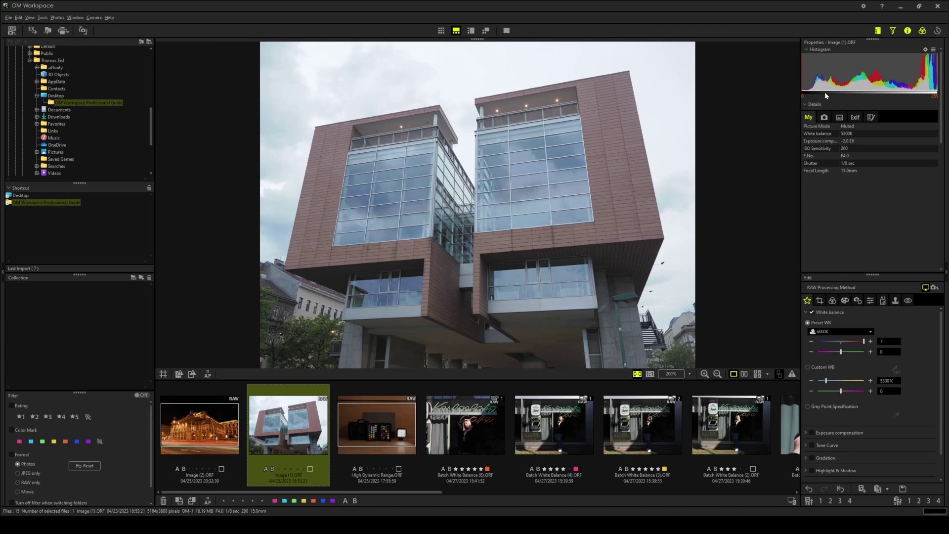
# Enable Exposure compensation at -0.7 EV, then collapse the section.
pyautogui.click(807, 312)
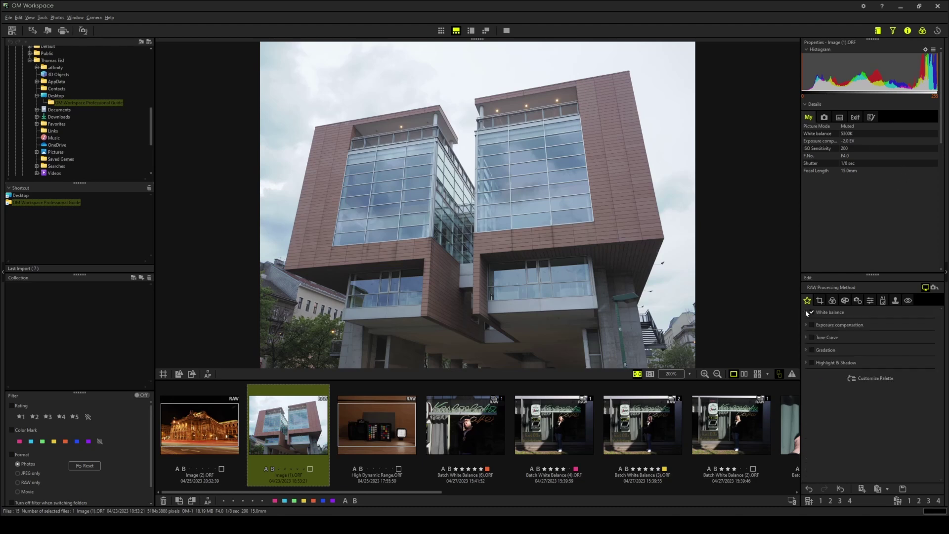
pyautogui.click(804, 322)
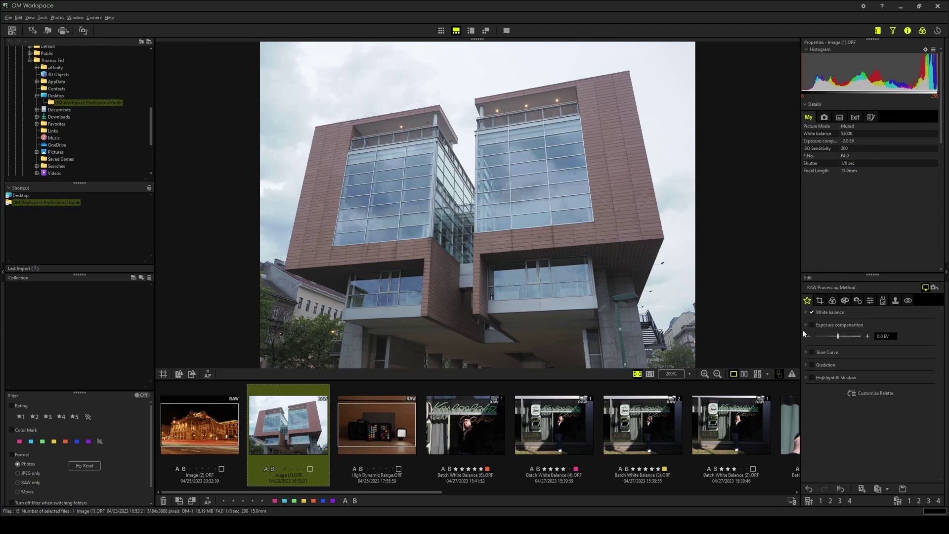
pyautogui.click(809, 338)
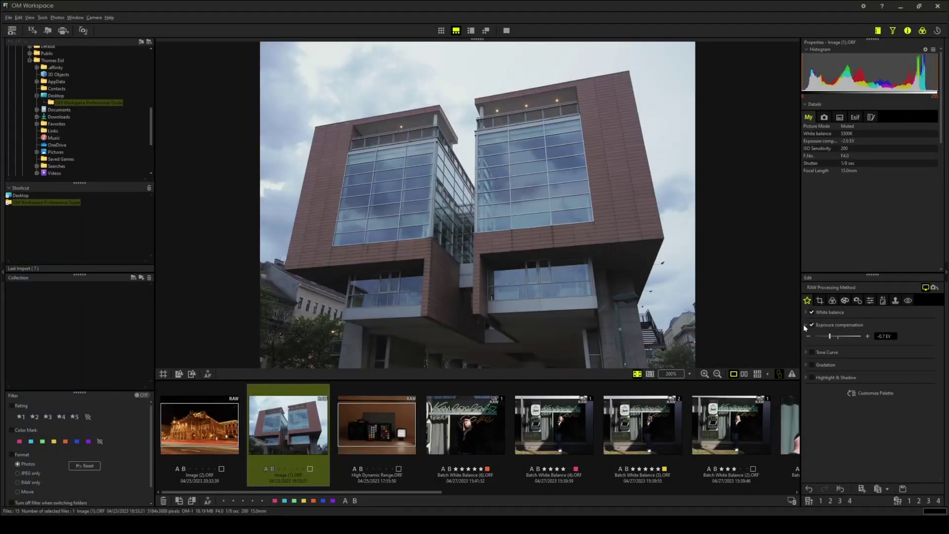
pyautogui.click(805, 325)
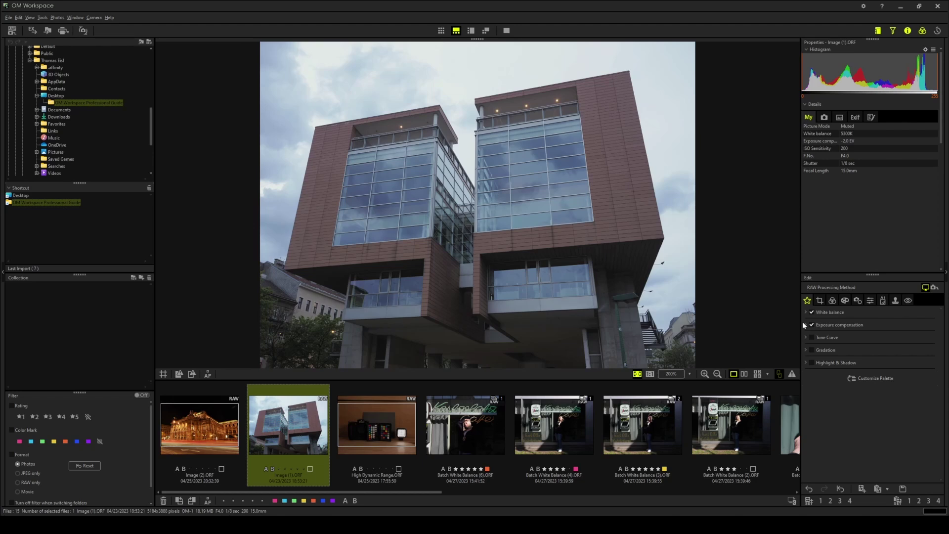
# Apply the Vintage II art filter from the Art Filter tab's filter list.
pyautogui.click(833, 300)
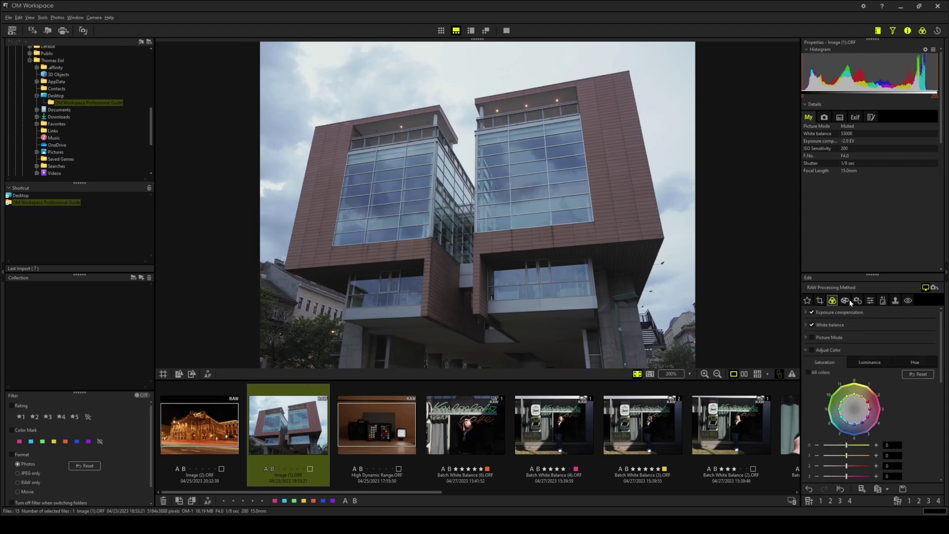
pyautogui.click(849, 300)
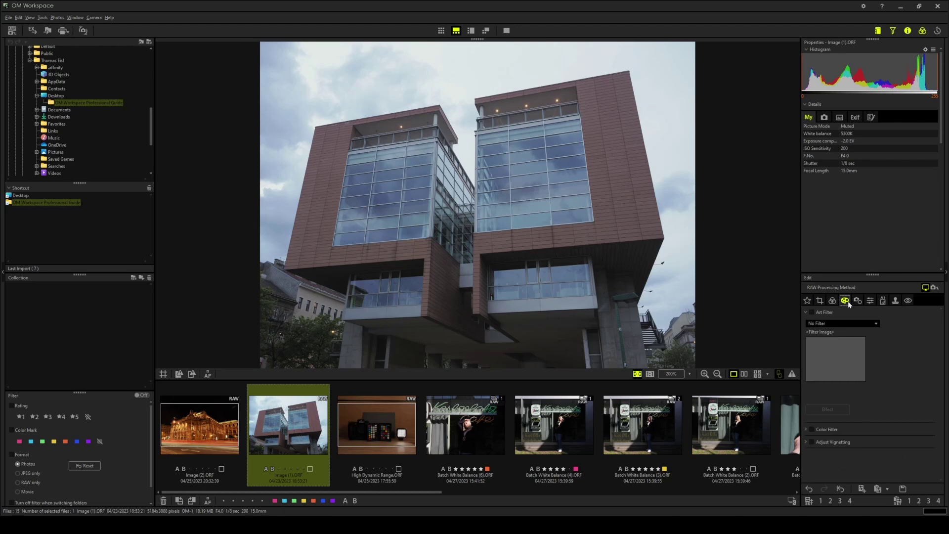
pyautogui.click(827, 324)
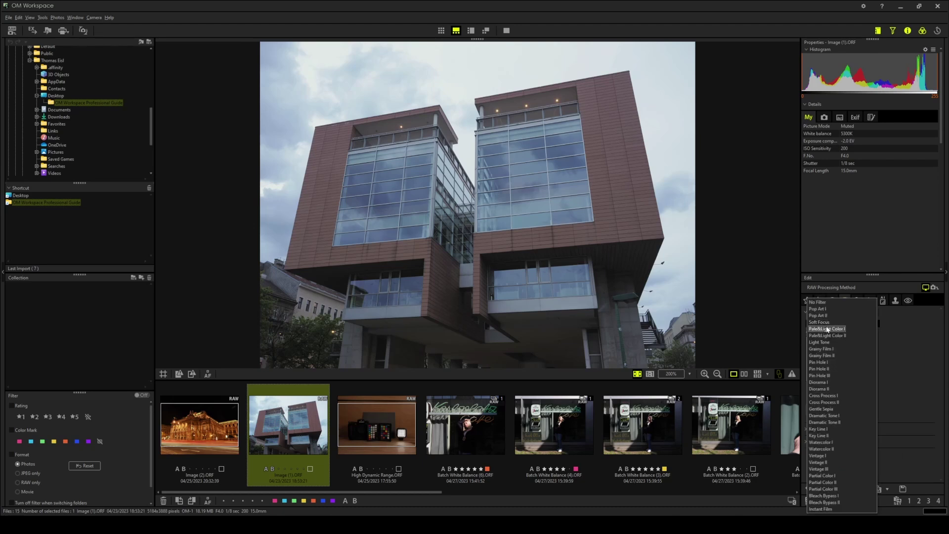
pyautogui.click(826, 463)
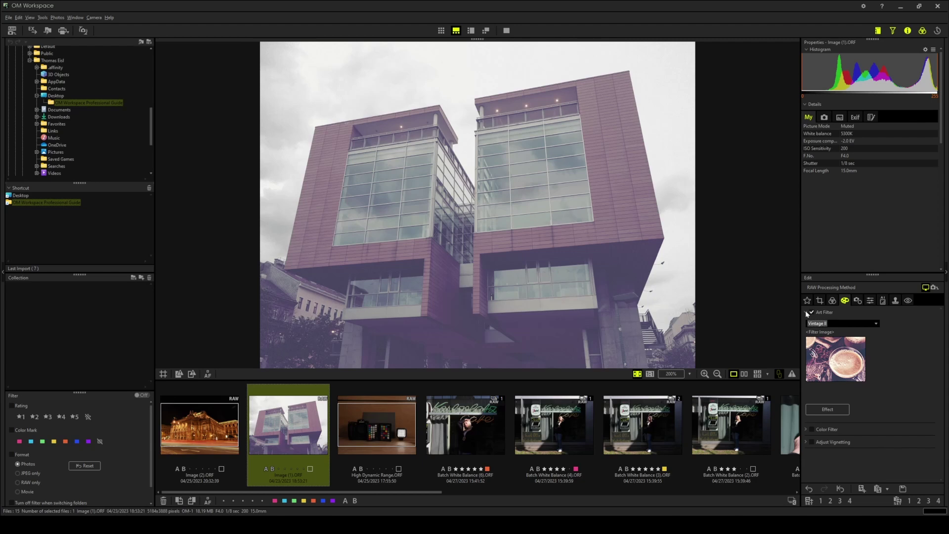
pyautogui.click(806, 311)
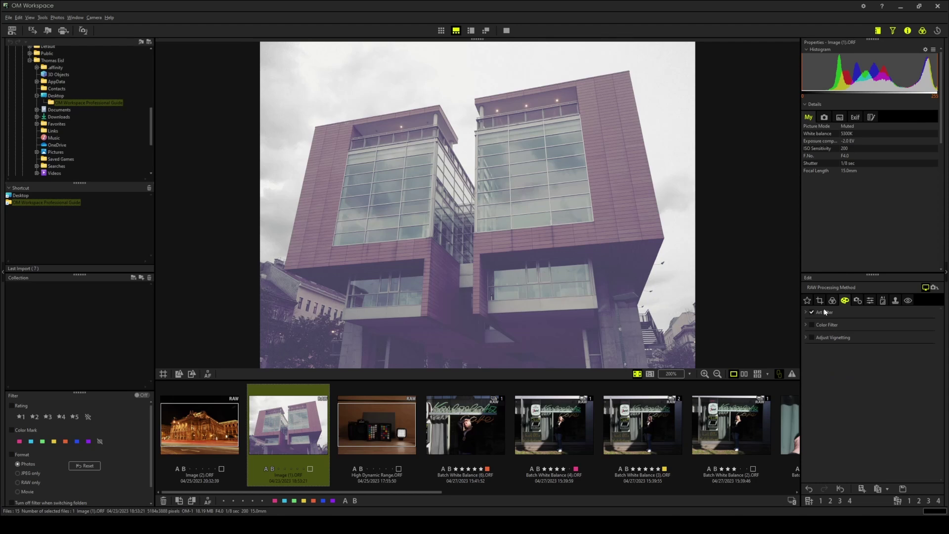
# Enable the RGB tone curve, raise its black point to 53, add a brightening point, then compare with the original.
pyautogui.click(807, 300)
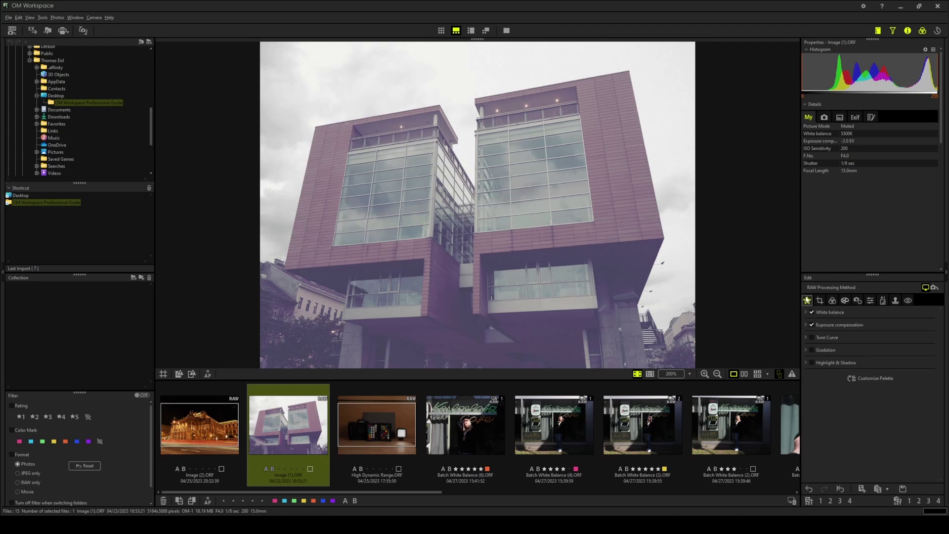
pyautogui.click(811, 338)
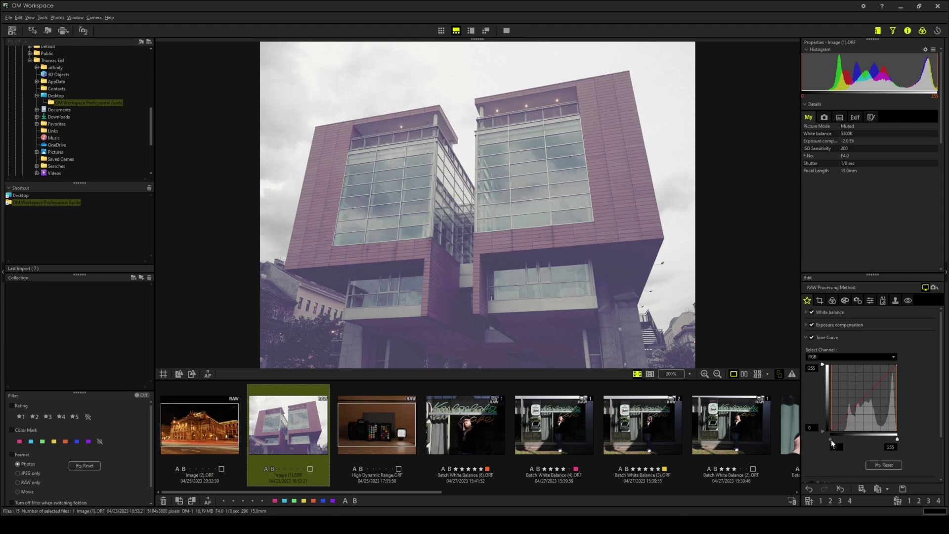
pyautogui.moveTo(832, 438); pyautogui.dragTo(844, 441)
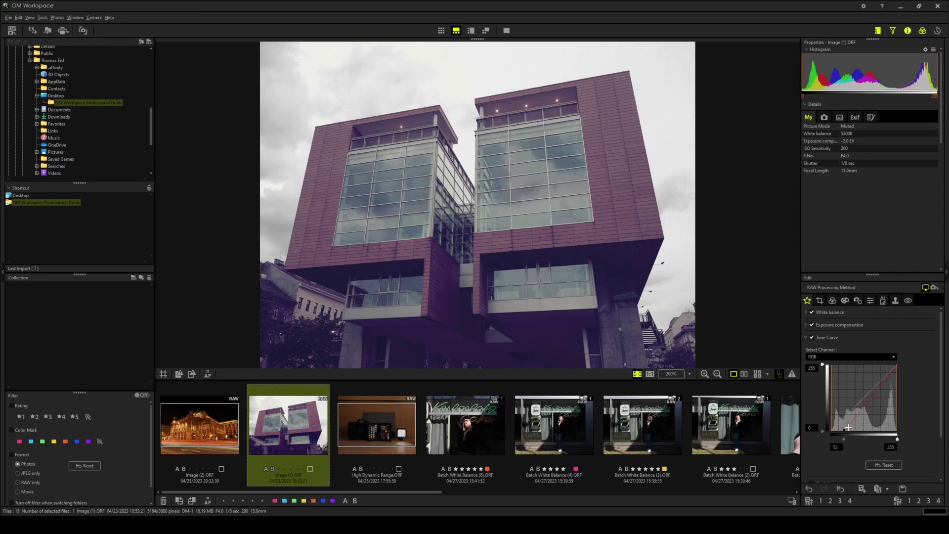
pyautogui.click(849, 427)
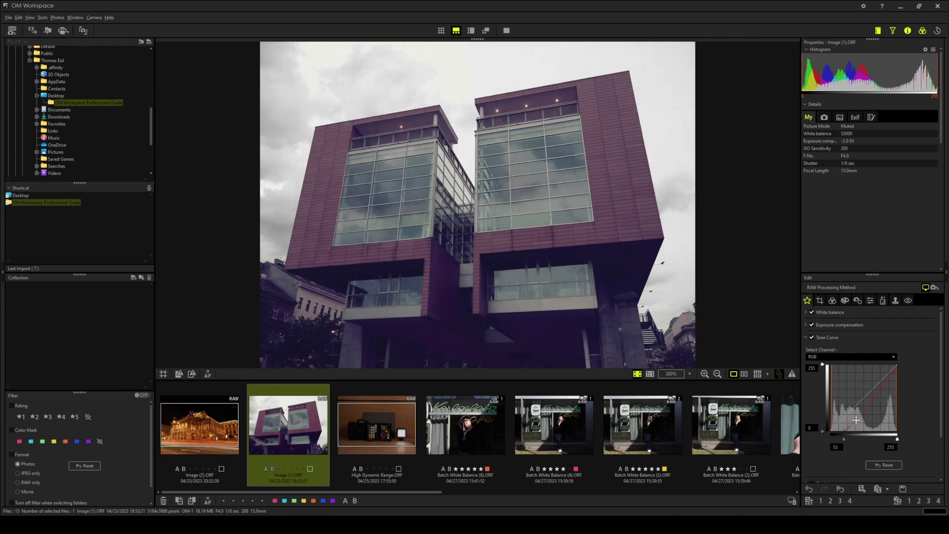
pyautogui.moveTo(856, 419); pyautogui.dragTo(852, 421)
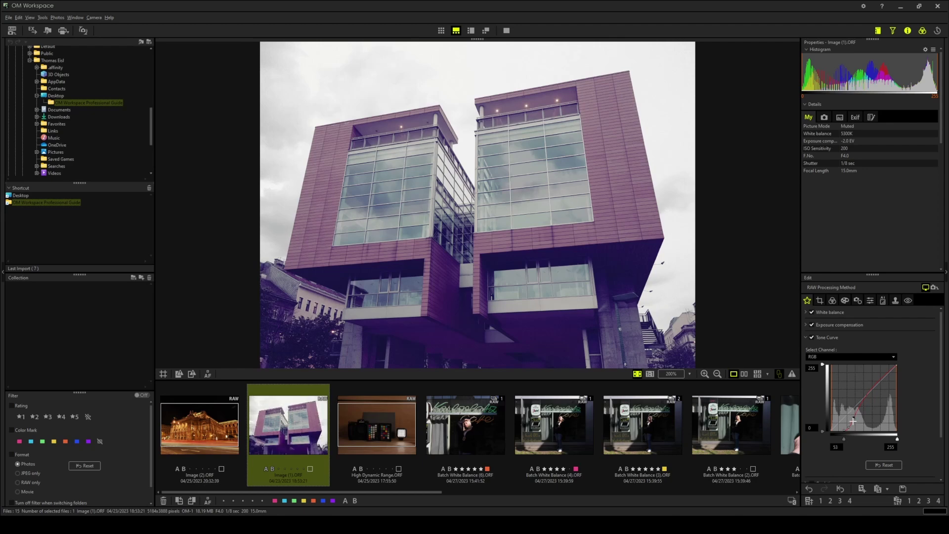
pyautogui.click(745, 374)
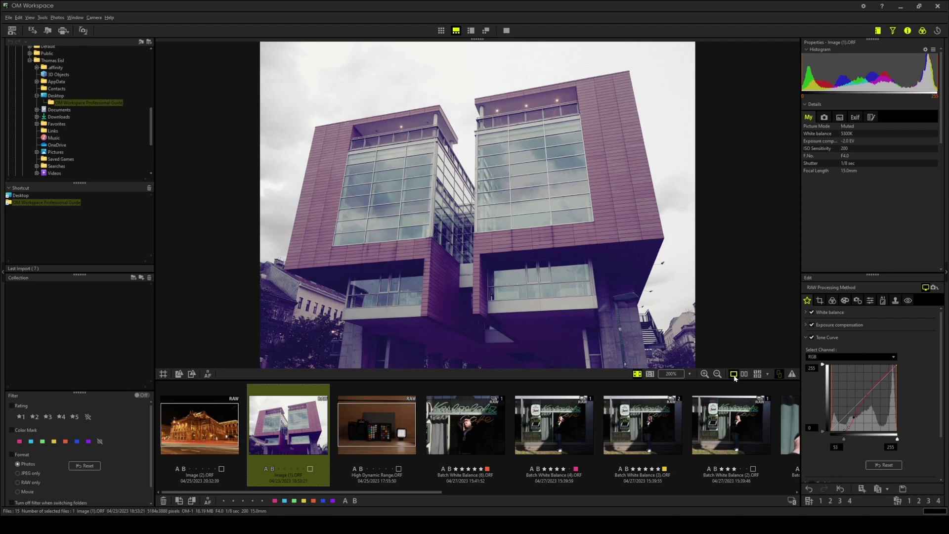
# Turn on the Noise Filter and check the building photo's detail at 1:1.
pyautogui.click(870, 302)
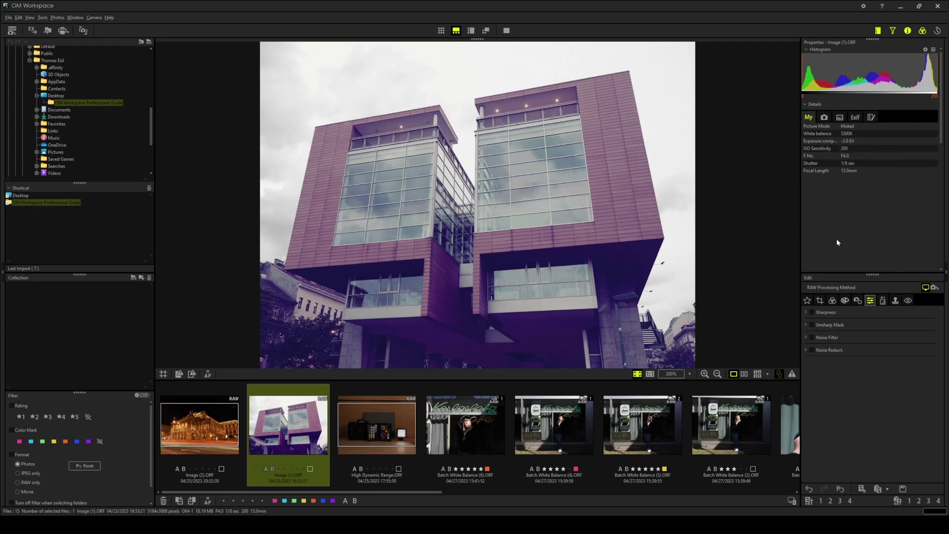
pyautogui.click(806, 338)
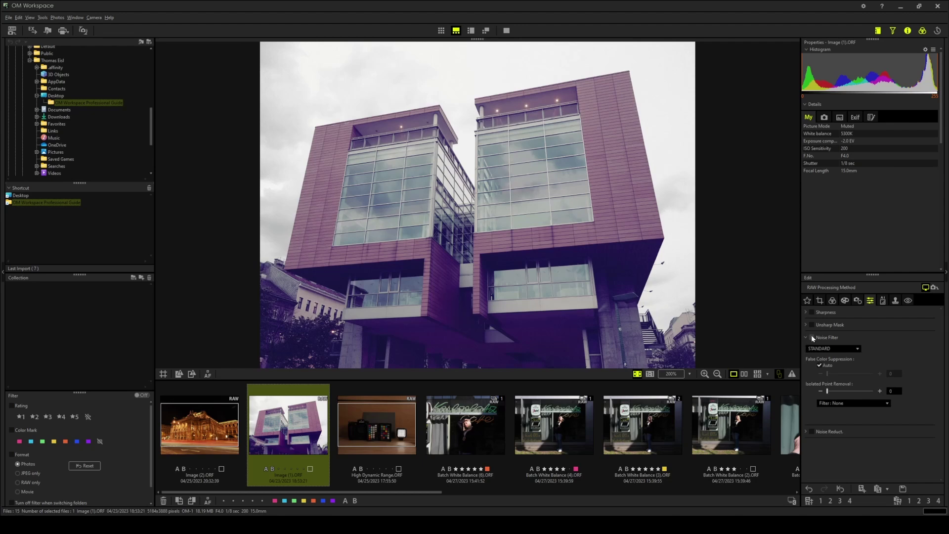
pyautogui.click(812, 337)
pyautogui.click(820, 348)
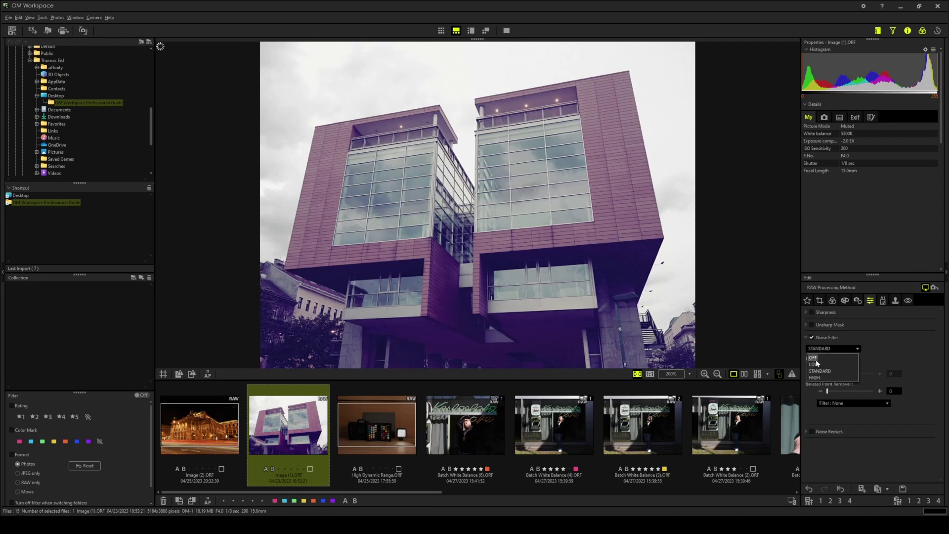
pyautogui.click(817, 364)
pyautogui.click(453, 246)
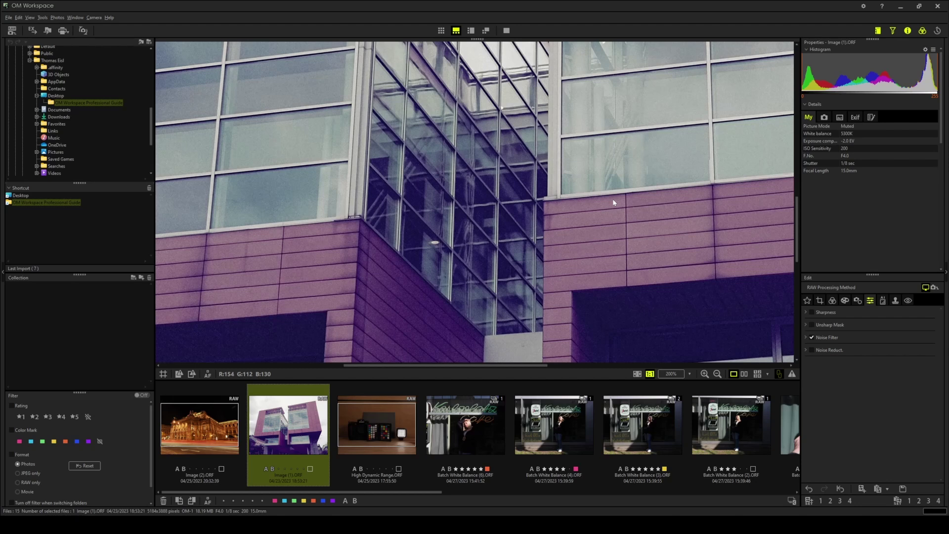
# Set Sharpness to 1.0.
pyautogui.click(806, 312)
pyautogui.click(839, 324)
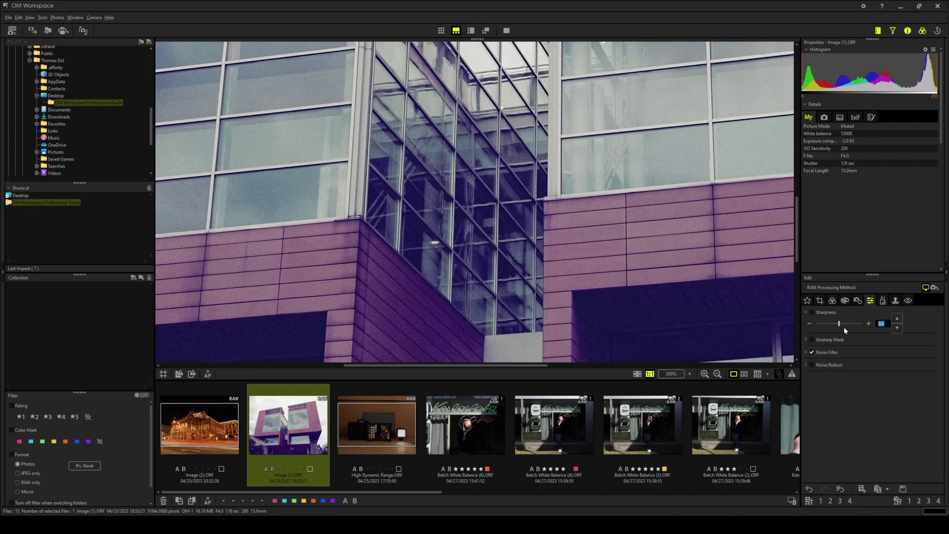
pyautogui.write('1')
pyautogui.press('Return')
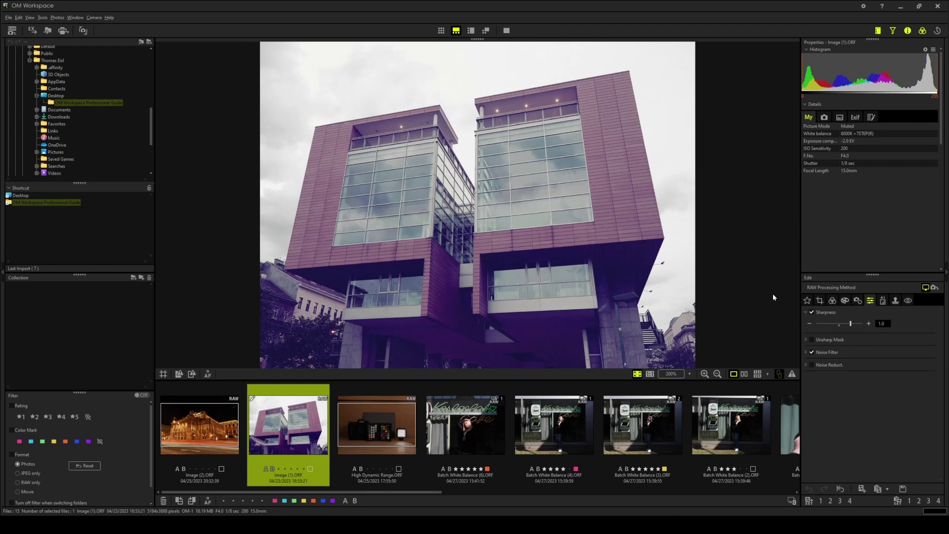
# With Image (1).ORF selected, register its adjustments in preset slot 1 as 'Edit Preset 1'.
pyautogui.click(215, 436)
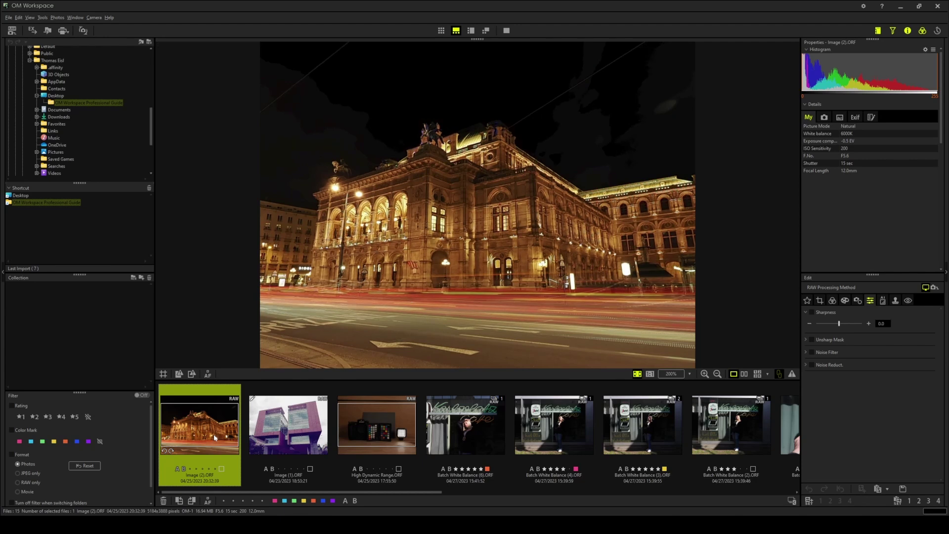
pyautogui.click(285, 424)
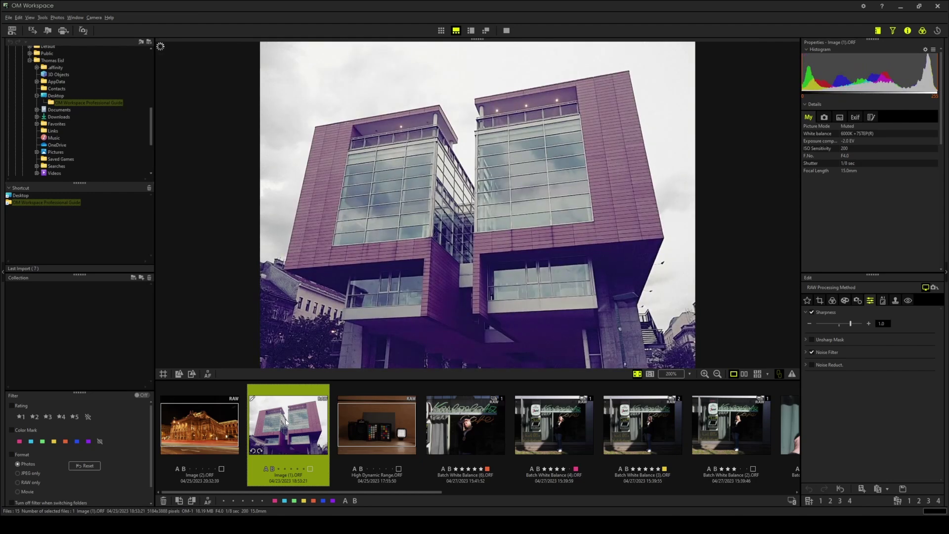
pyautogui.moveTo(345, 415)
pyautogui.click(830, 501)
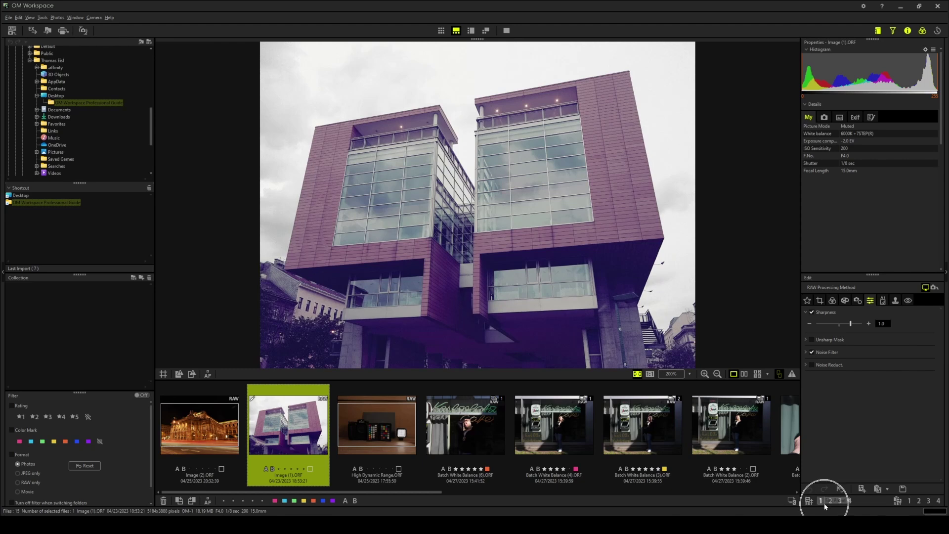
pyautogui.click(840, 501)
pyautogui.click(820, 501)
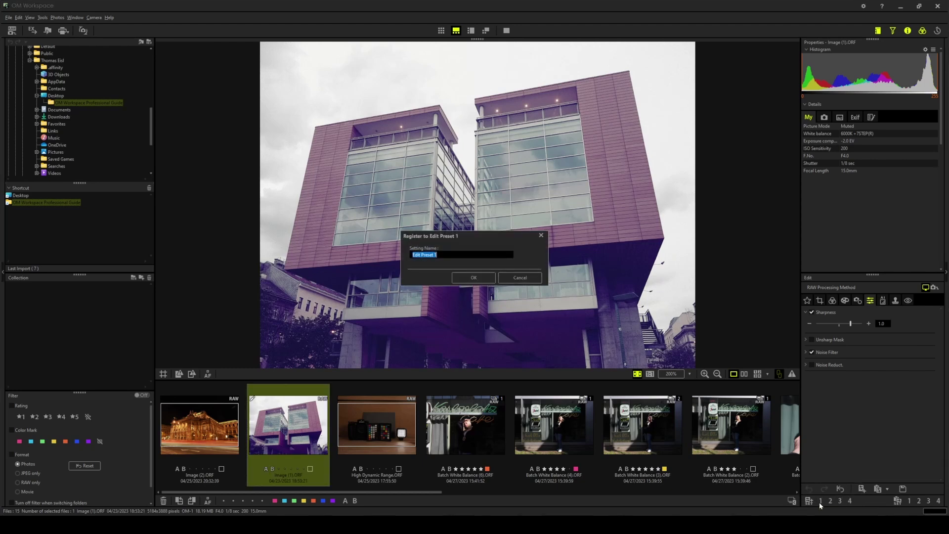
# Select Image (2).ORF and paste all Edit Preset 1 settings onto it.
pyautogui.click(220, 435)
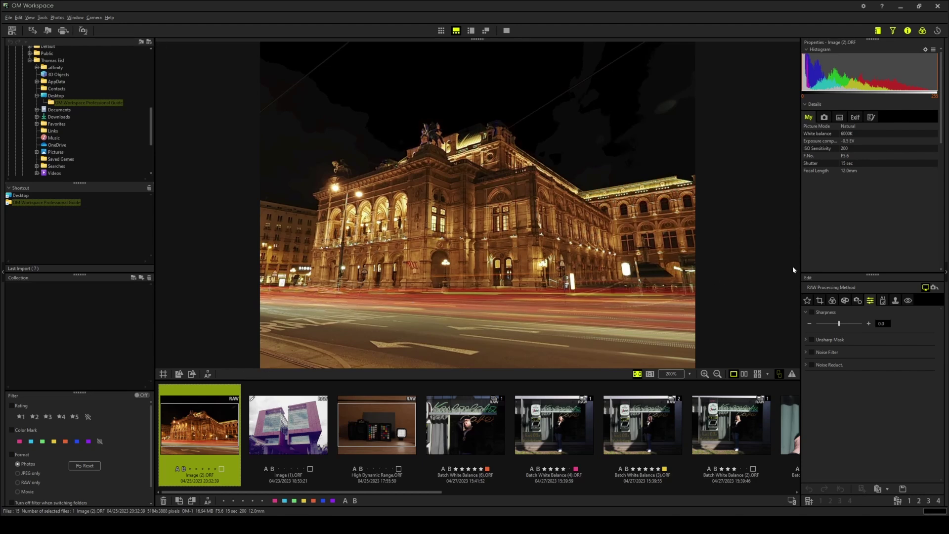
pyautogui.click(910, 501)
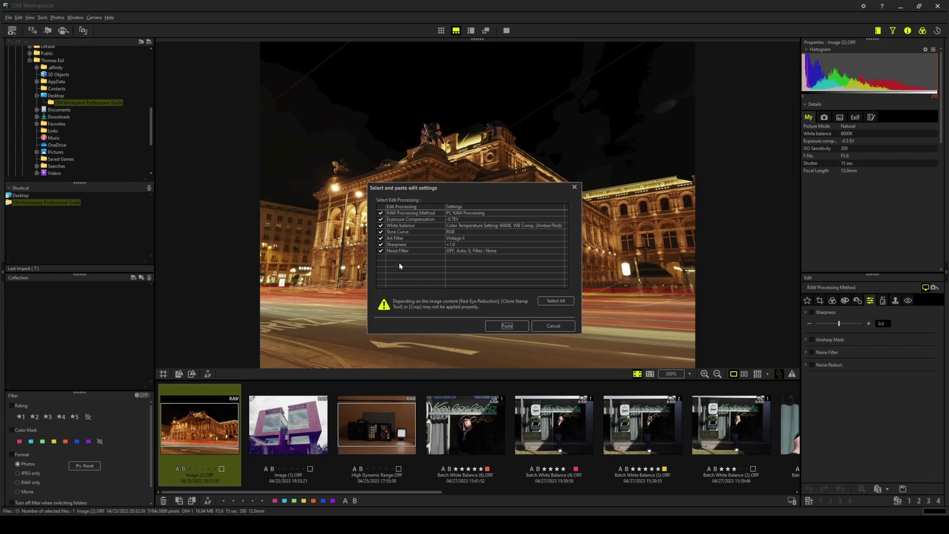
pyautogui.click(508, 326)
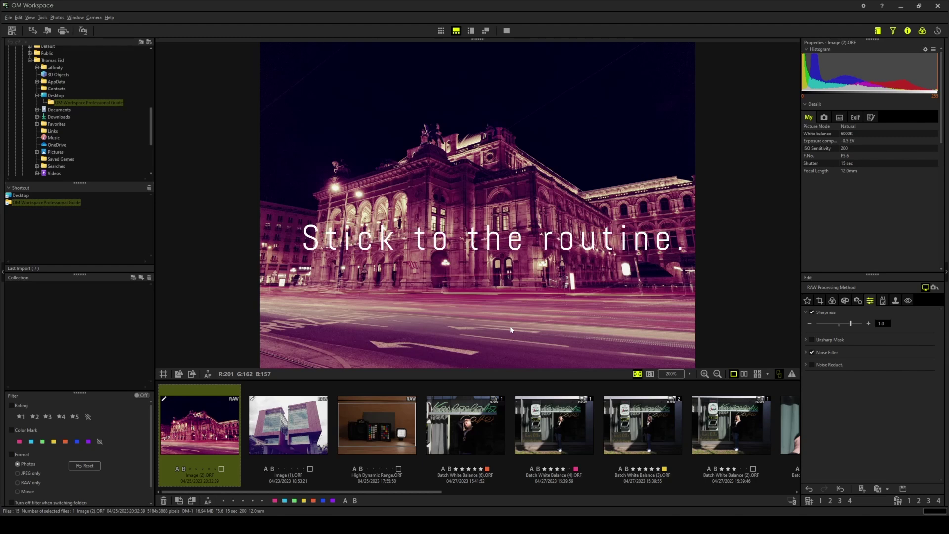
# Set the opera photo's Preset WB to 3000K.
pyautogui.click(808, 300)
pyautogui.click(807, 312)
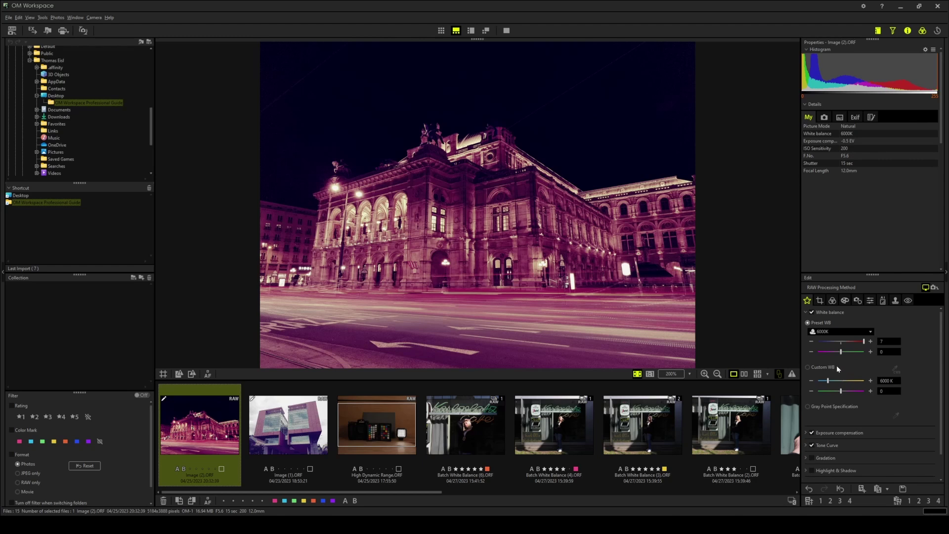
pyautogui.click(833, 331)
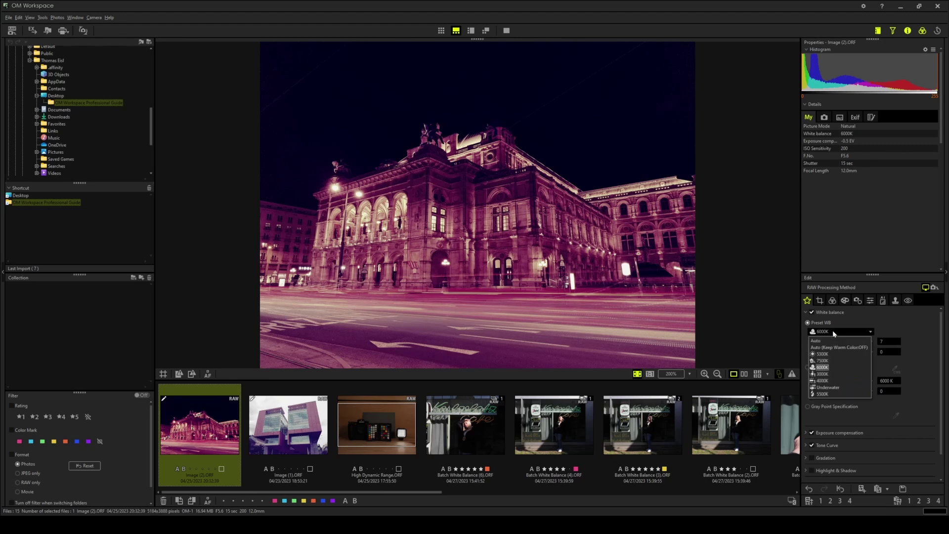
pyautogui.click(829, 374)
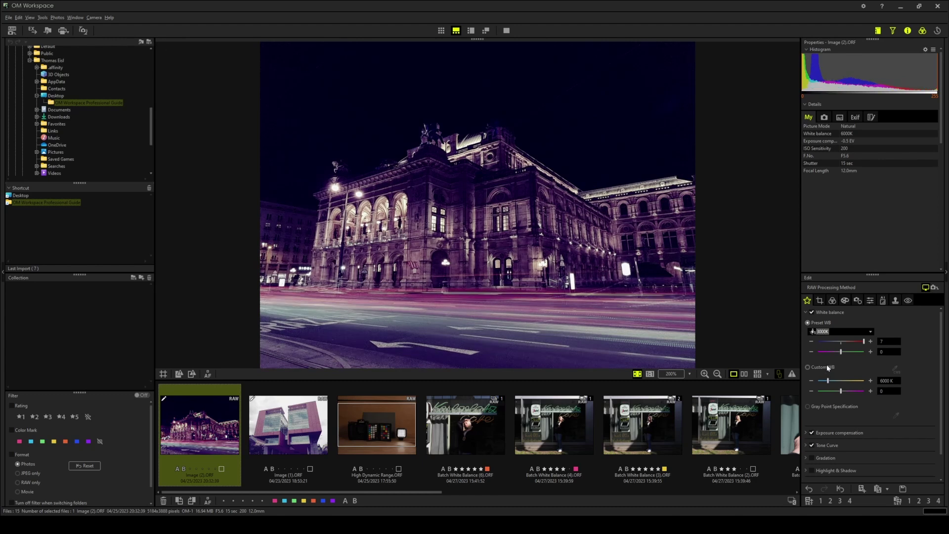
# Change exposure compensation from -0.7 EV to 0.0 EV.
pyautogui.click(807, 313)
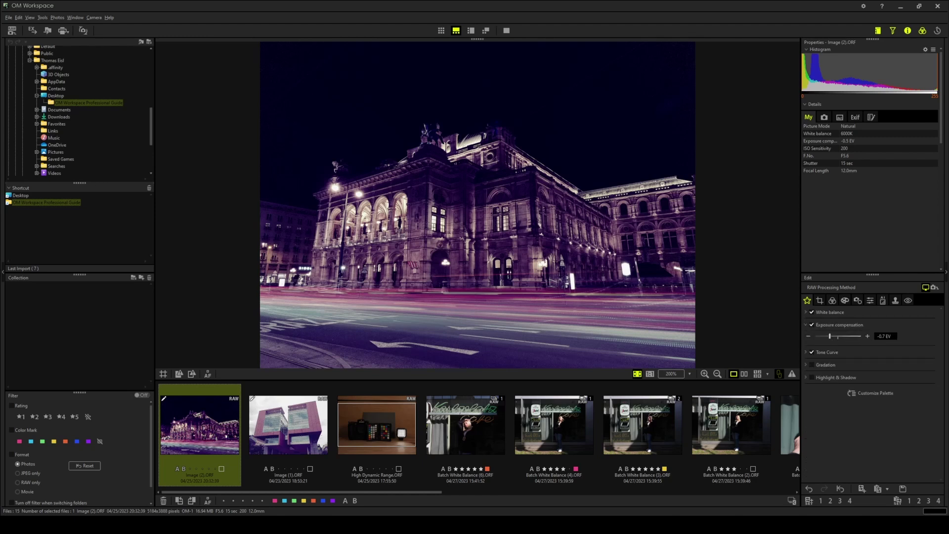
pyautogui.moveTo(890, 336); pyautogui.dragTo(839, 340)
pyautogui.write('0')
pyautogui.press('Return')
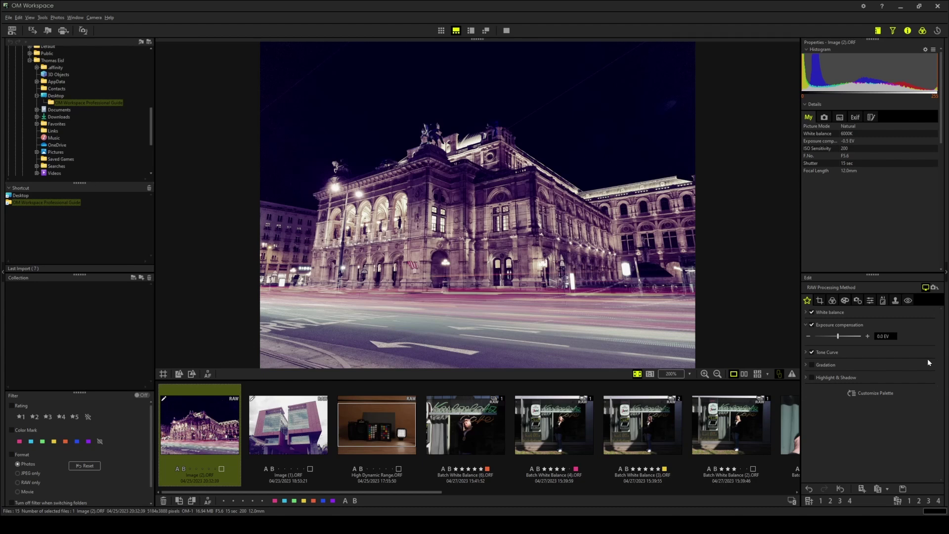
# Expand the Tone Curve section to review the opera photo's RGB curve.
pyautogui.click(806, 352)
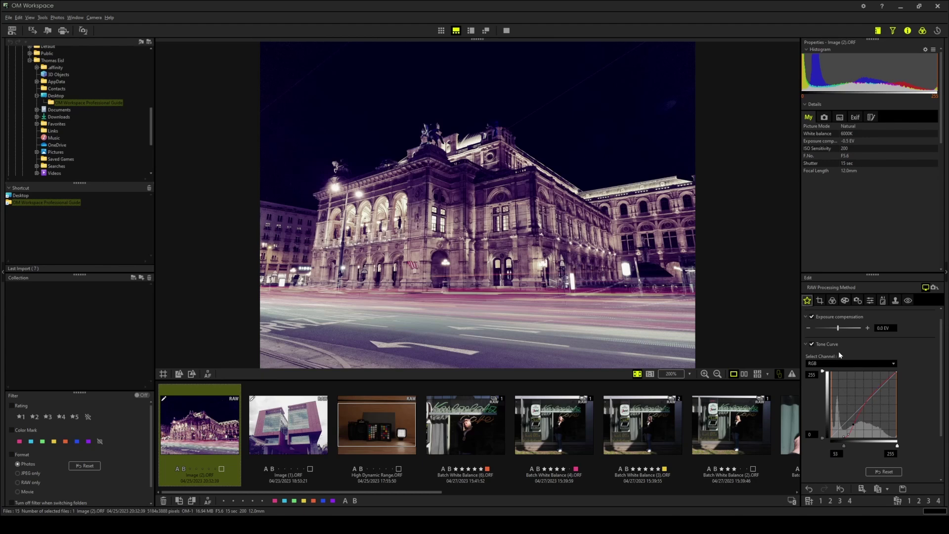
# Enable Adjust Color and set one hue's Saturation slider to 7.
pyautogui.click(833, 301)
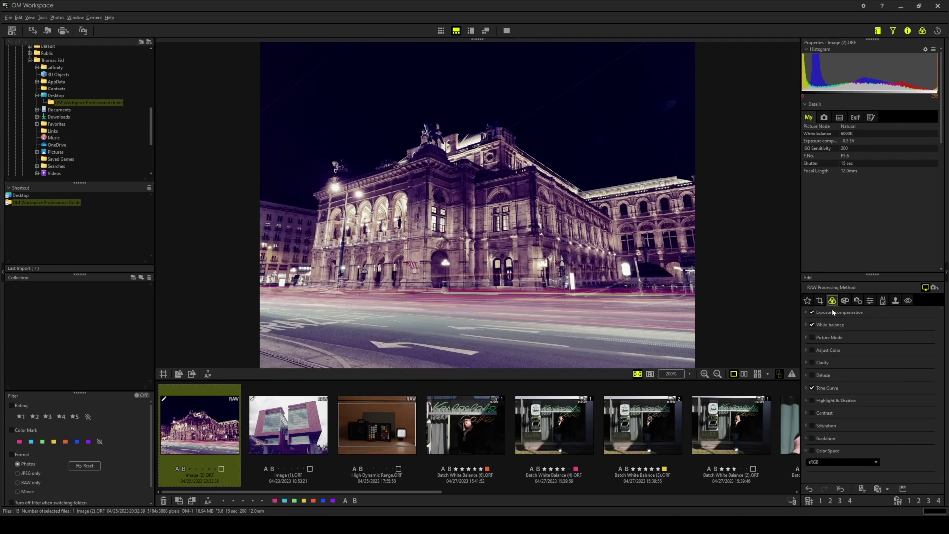
pyautogui.click(807, 351)
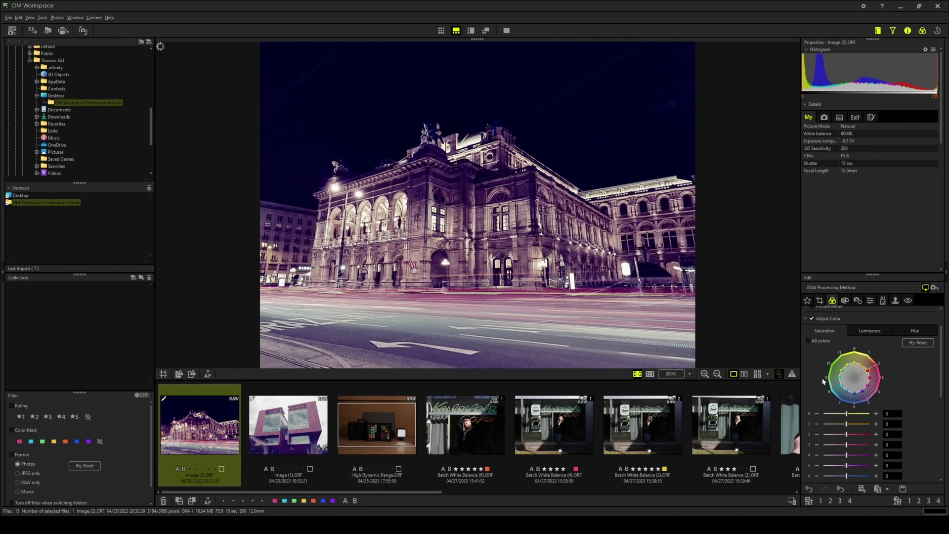
pyautogui.moveTo(848, 436)
pyautogui.mouseDown()
pyautogui.moveTo(869, 434)
pyautogui.moveTo(869, 445)
pyautogui.mouseUp()
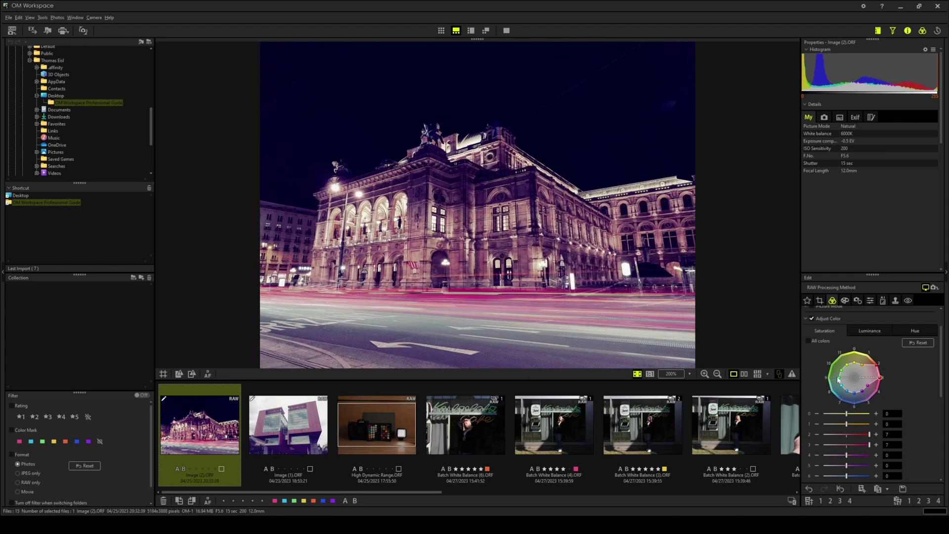